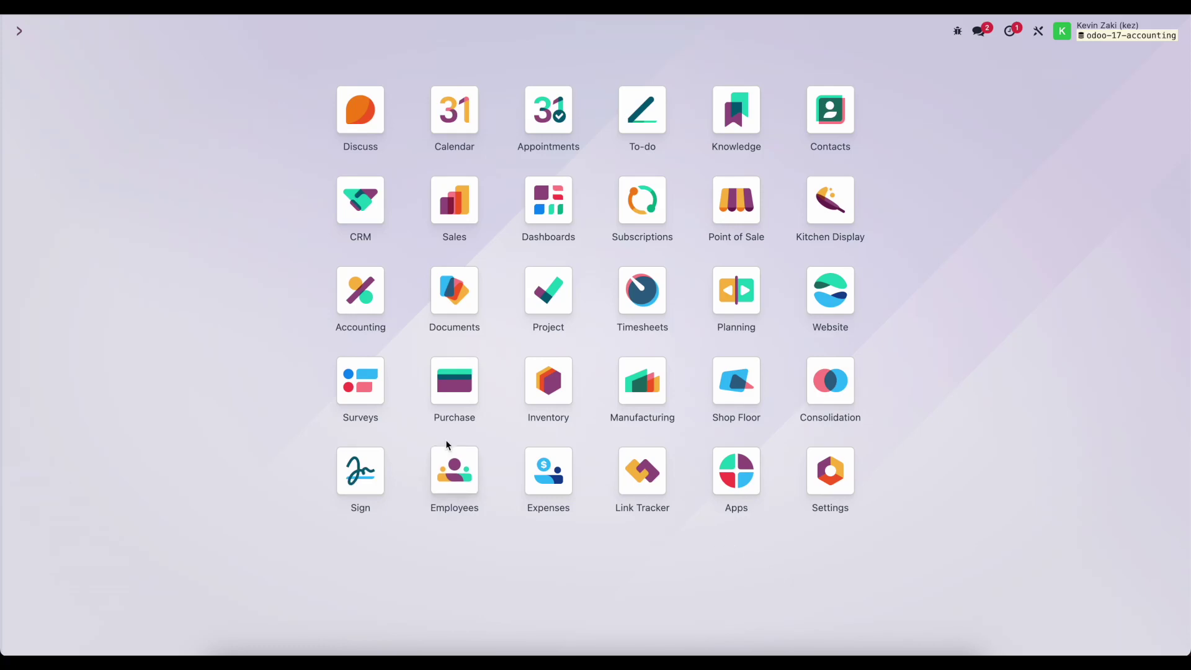
# Start a new request for quotation in Purchase with Vendor 1 as the vendor
pyautogui.click(455, 380)
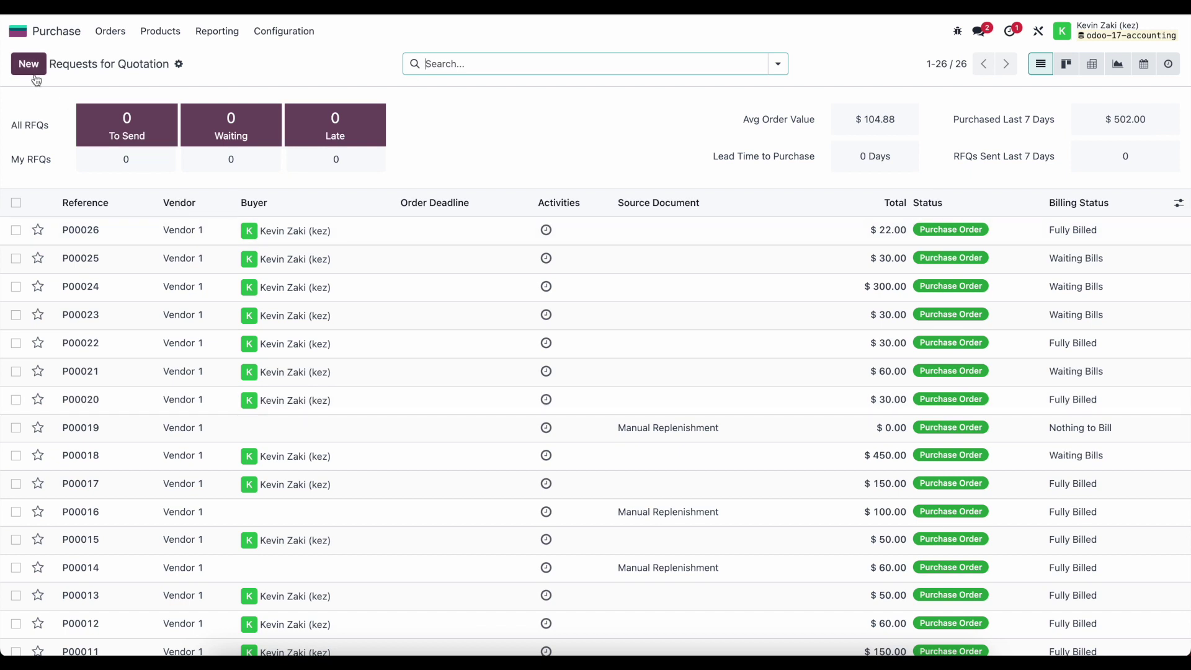
pyautogui.click(29, 64)
pyautogui.click(161, 195)
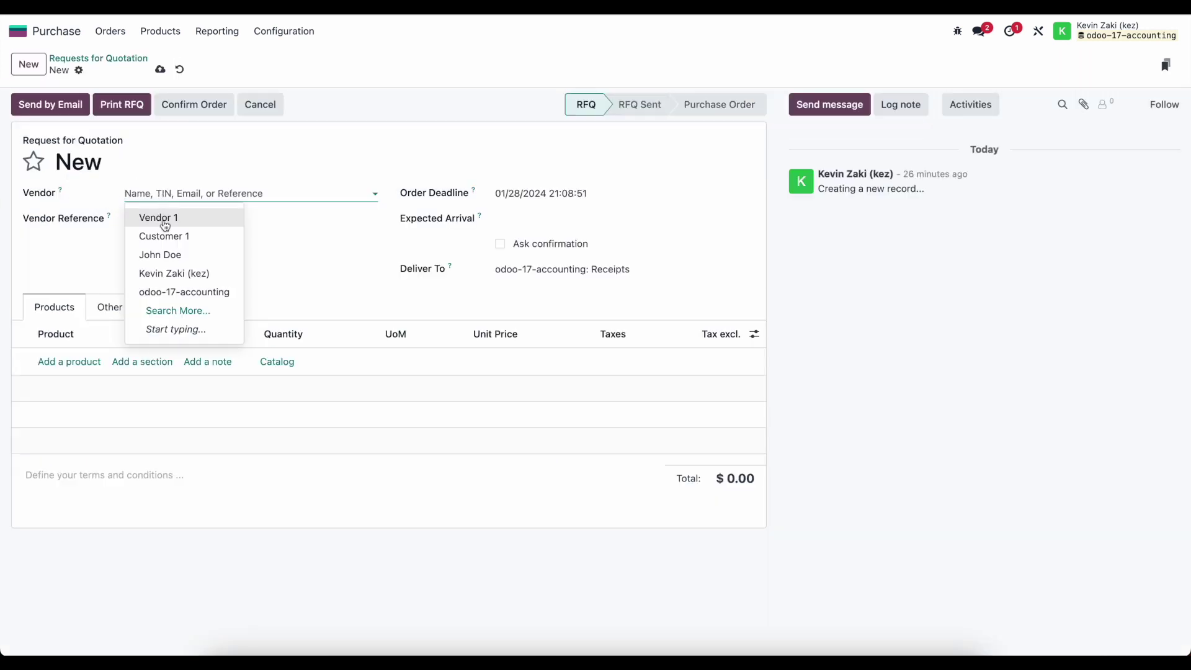
pyautogui.click(156, 219)
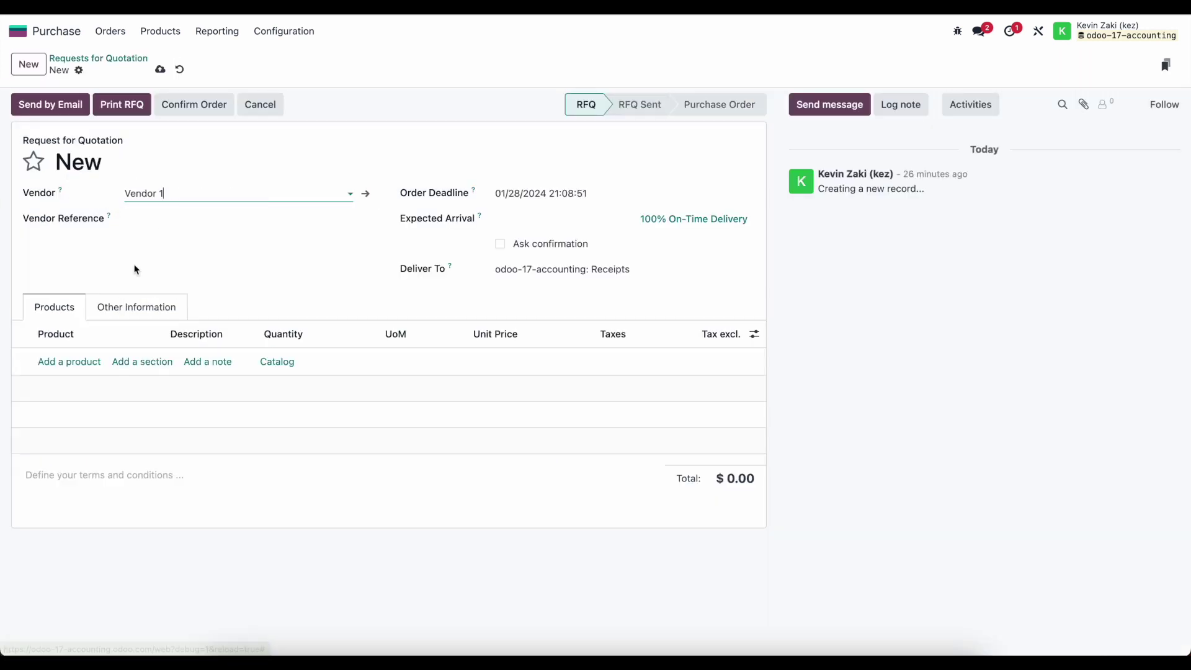
# Add a product line and enter Consulting as its product
pyautogui.click(67, 362)
pyautogui.click(118, 359)
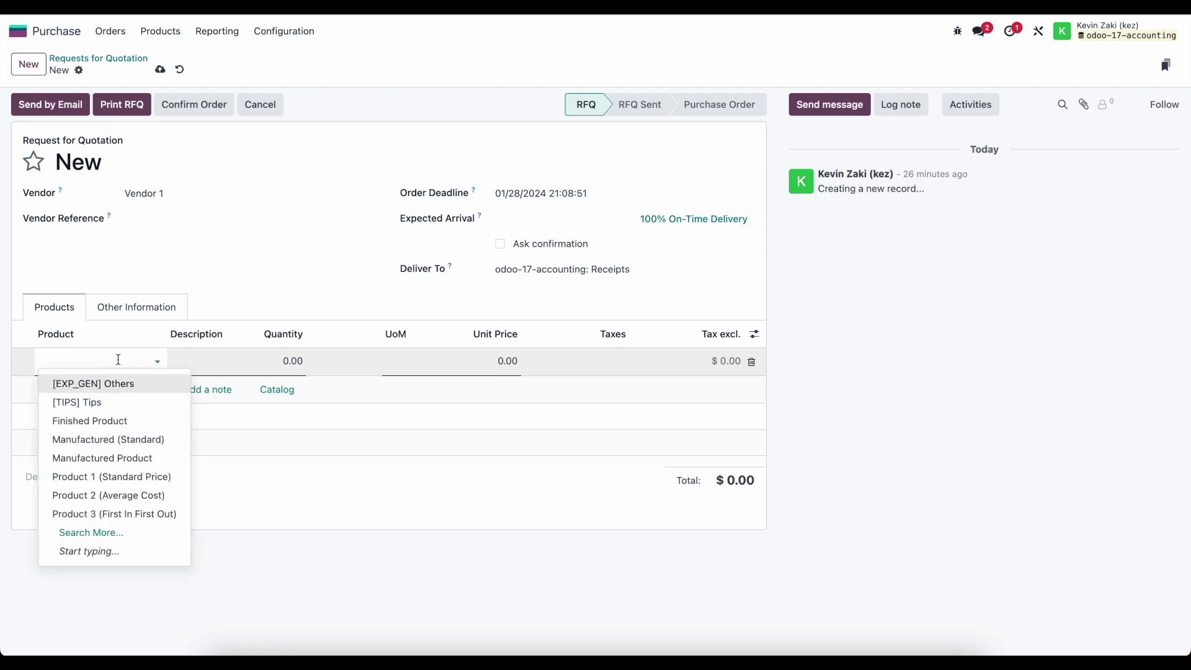
pyautogui.write('Consulting')
# Create Consulting as a Service product with an empty sales price and save it
pyautogui.click(114, 400)
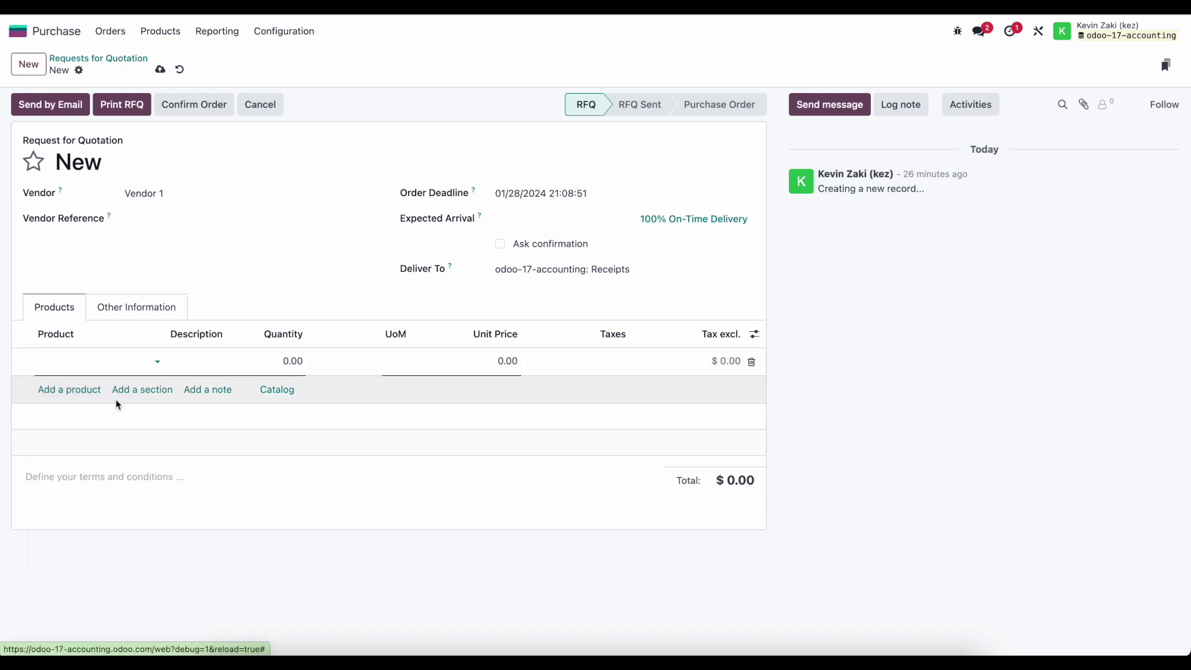
pyautogui.click(421, 236)
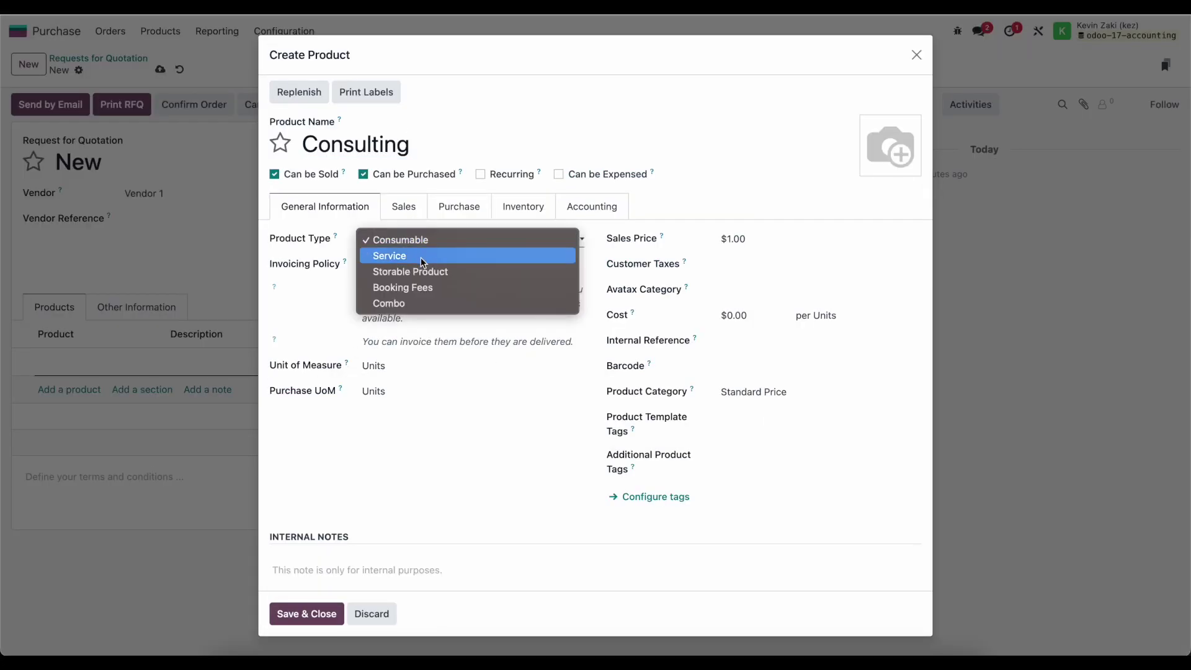
pyautogui.click(422, 257)
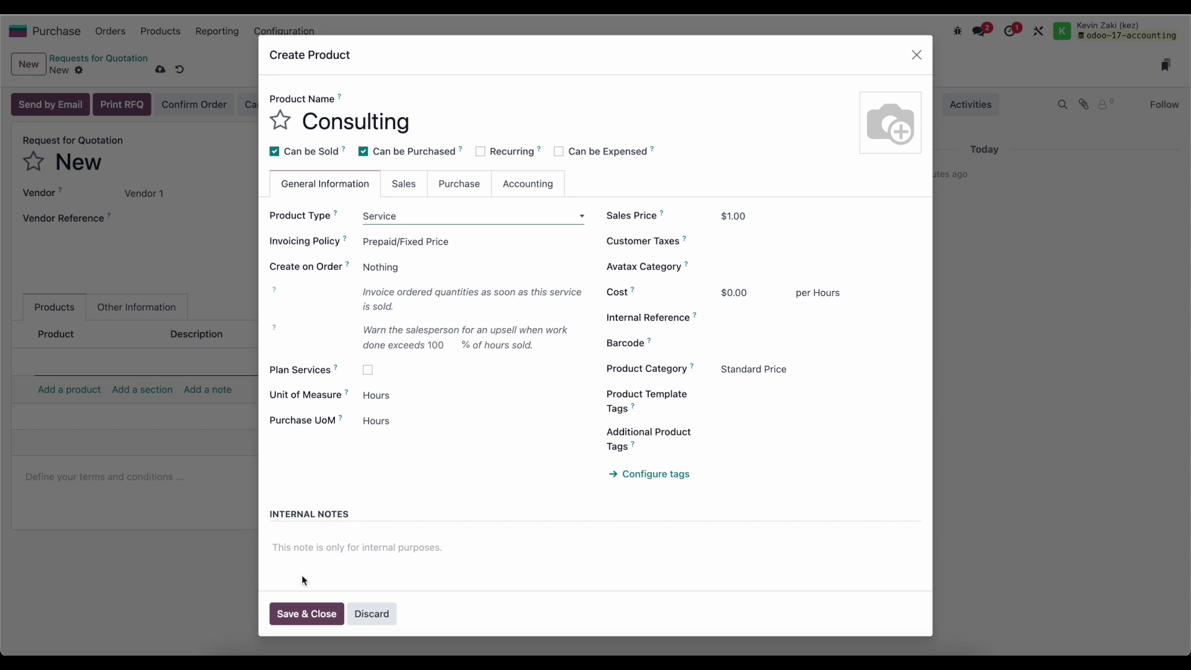
pyautogui.click(751, 213)
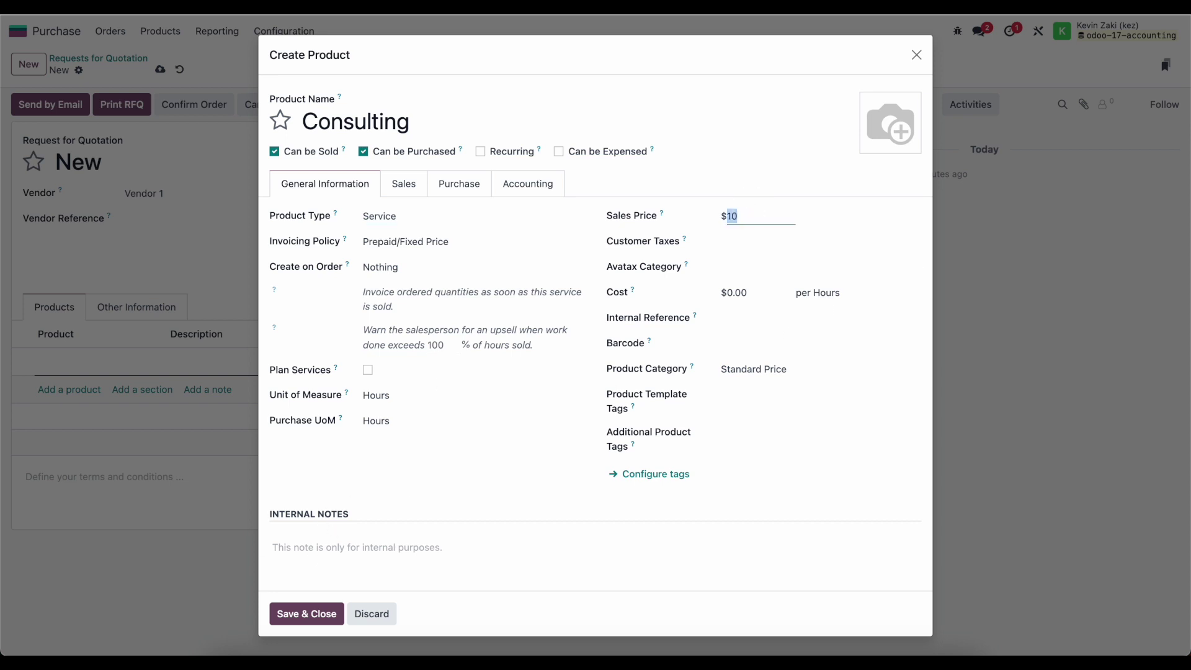
pyautogui.press('BackSpace')
pyautogui.click(295, 616)
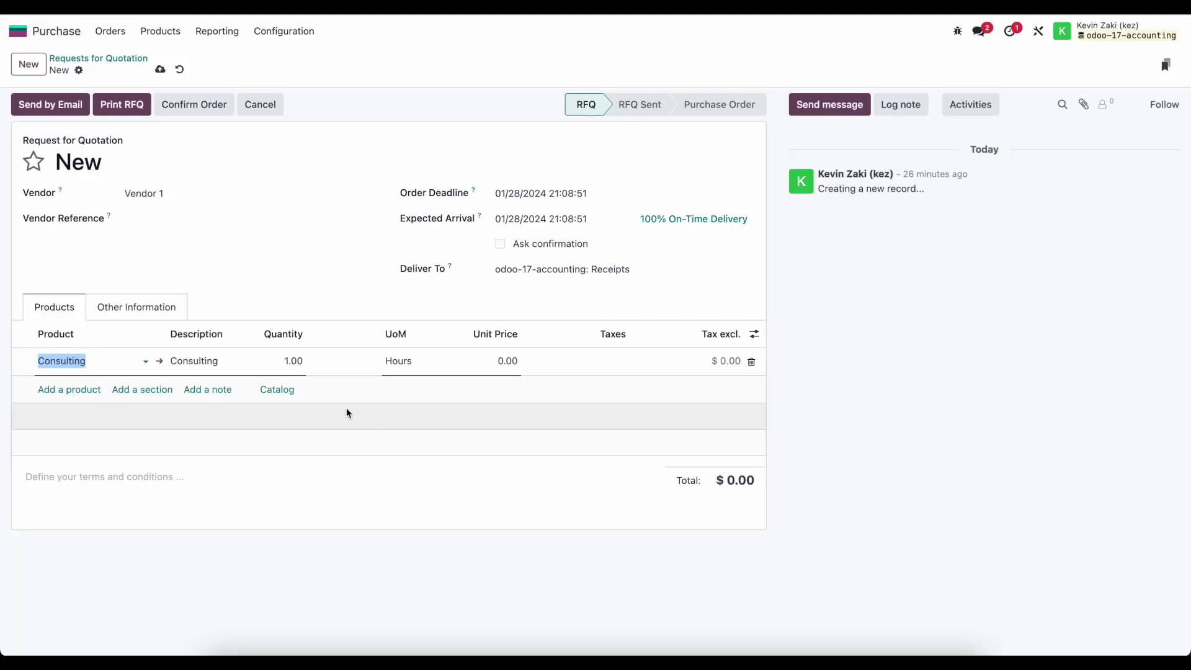
# Set the Consulting line to 1,000 hours at 100.00 each and save the quotation as P00027
pyautogui.click(477, 358)
pyautogui.click(294, 359)
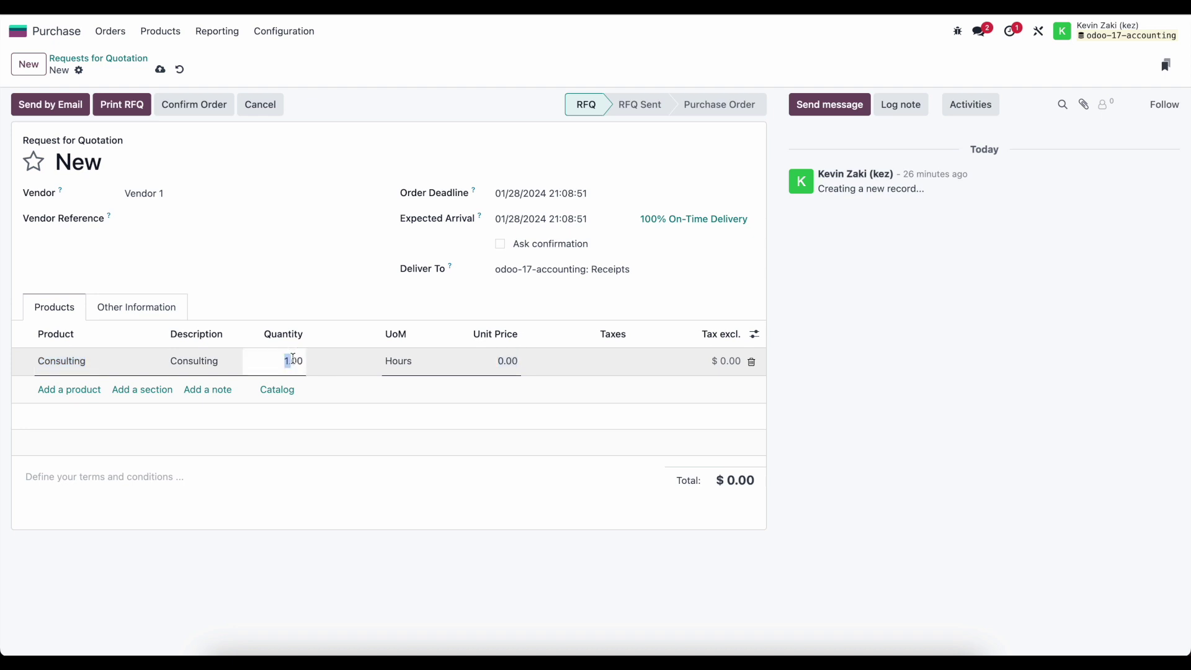
pyautogui.write('10')
pyautogui.press('Tab')
pyautogui.press('Tab')
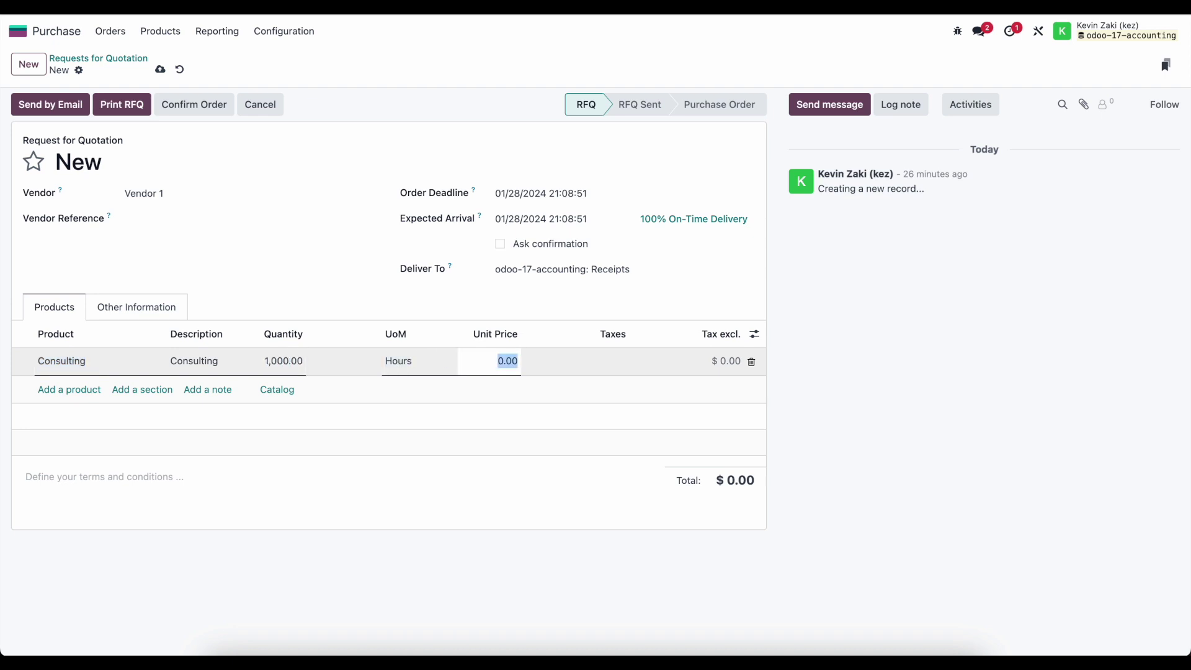
pyautogui.write('100')
pyautogui.click(300, 492)
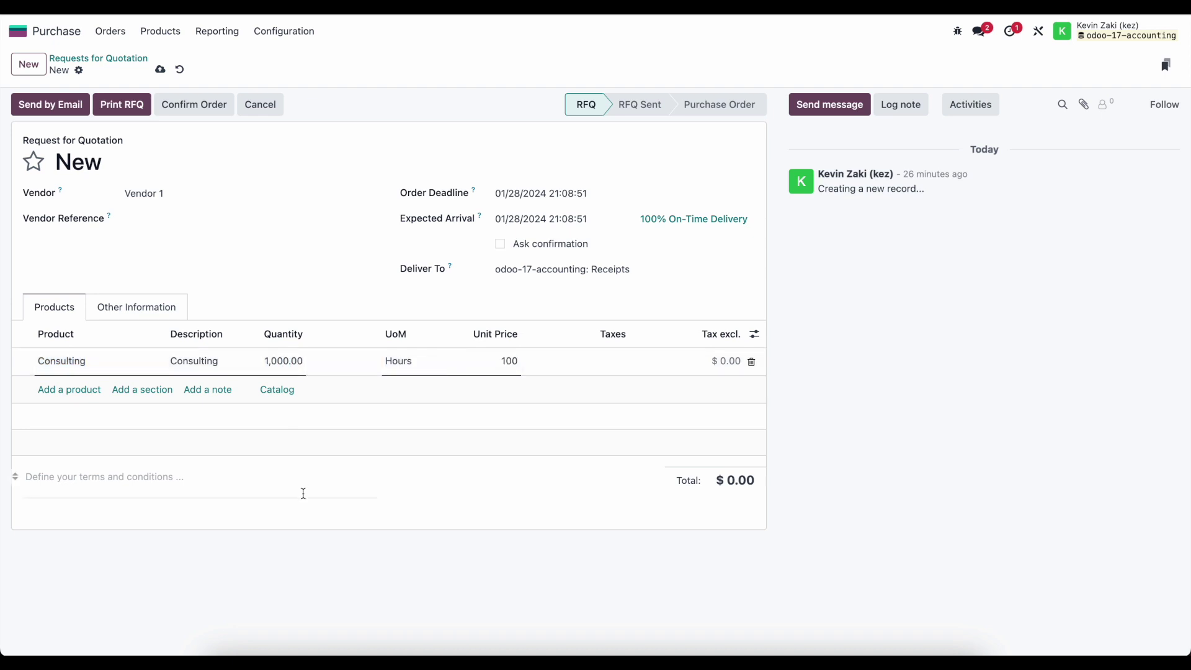
pyautogui.click(161, 70)
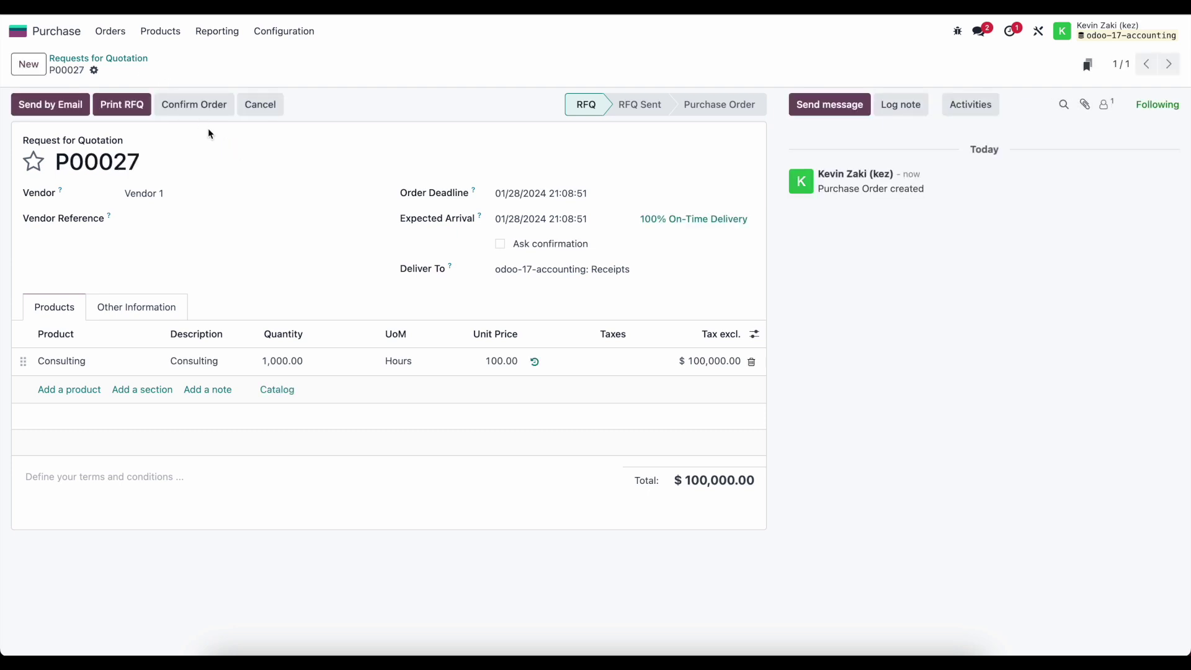
# Confirm quotation P00027 as a purchase order
pyautogui.click(202, 111)
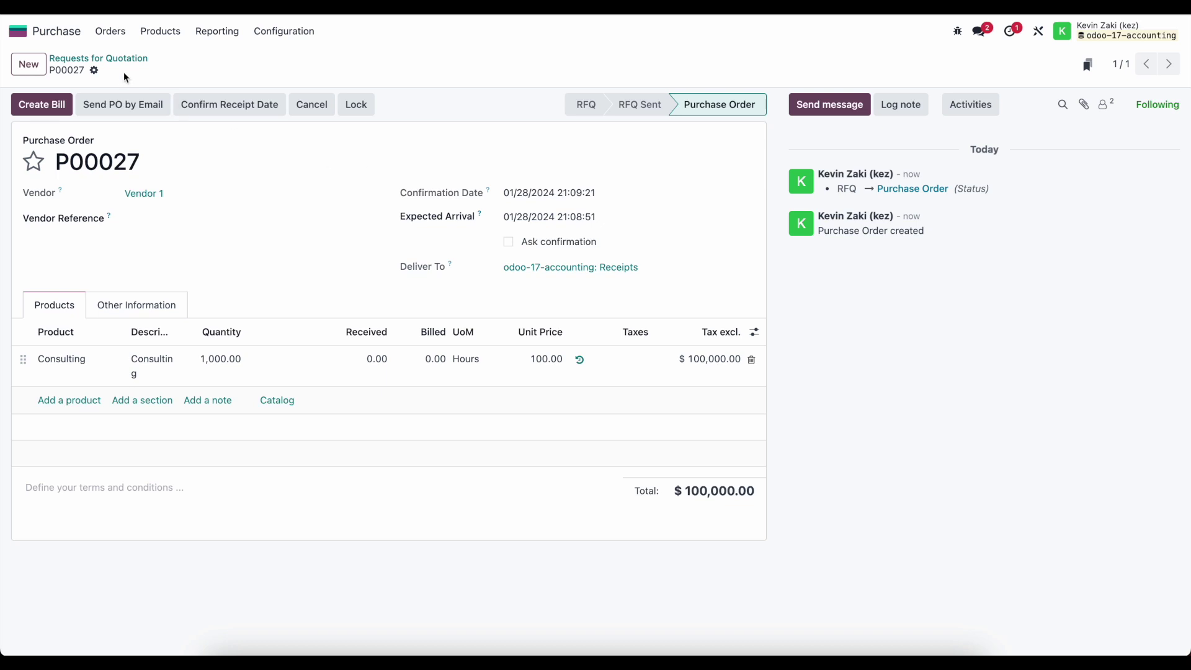
# Begin an Accrued Expense Entry for P00027 with 211100 Bills to receive as the accrual account
pyautogui.click(93, 70)
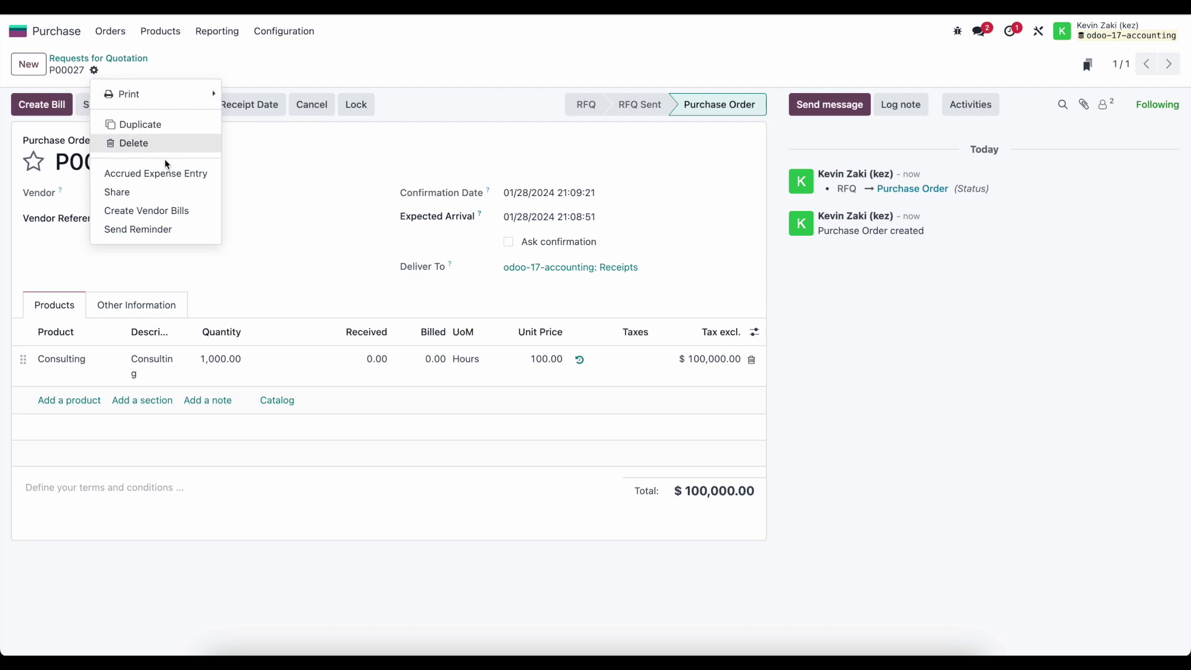
pyautogui.click(153, 179)
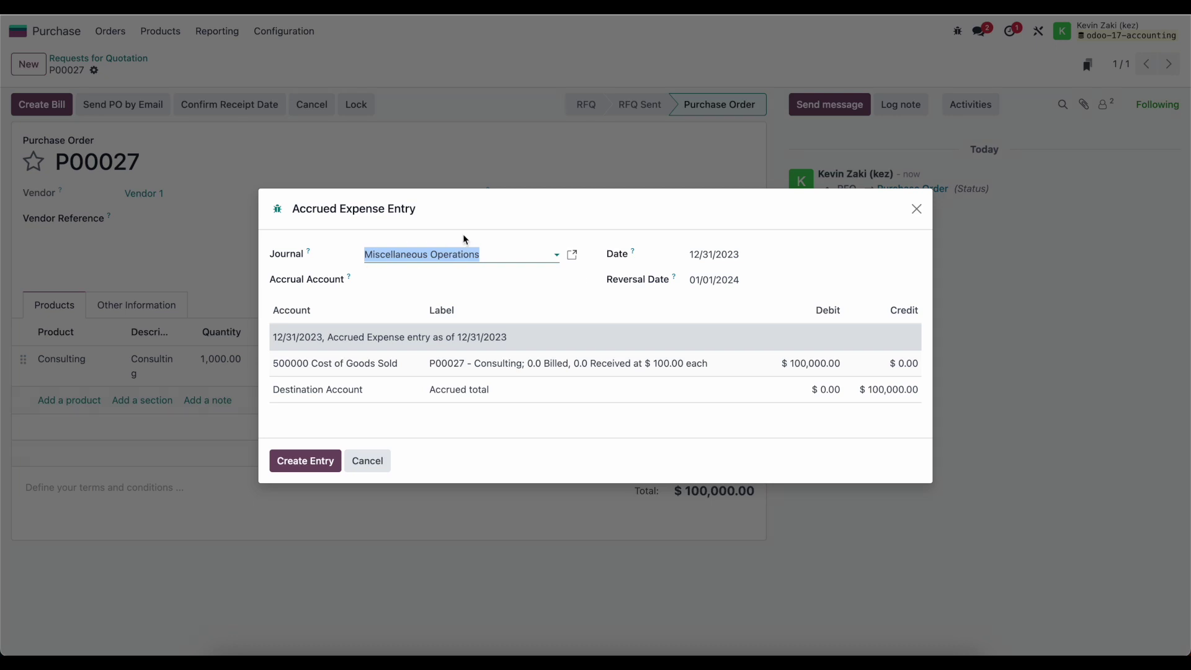
pyautogui.click(445, 277)
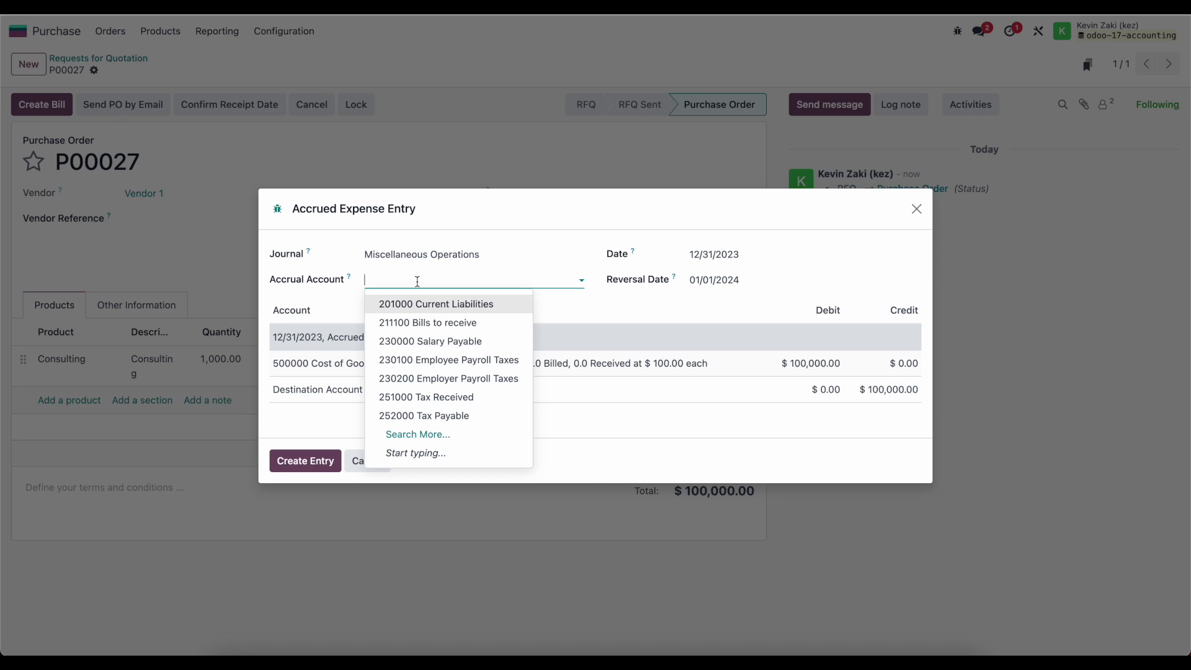
pyautogui.write('2111')
pyautogui.click(428, 302)
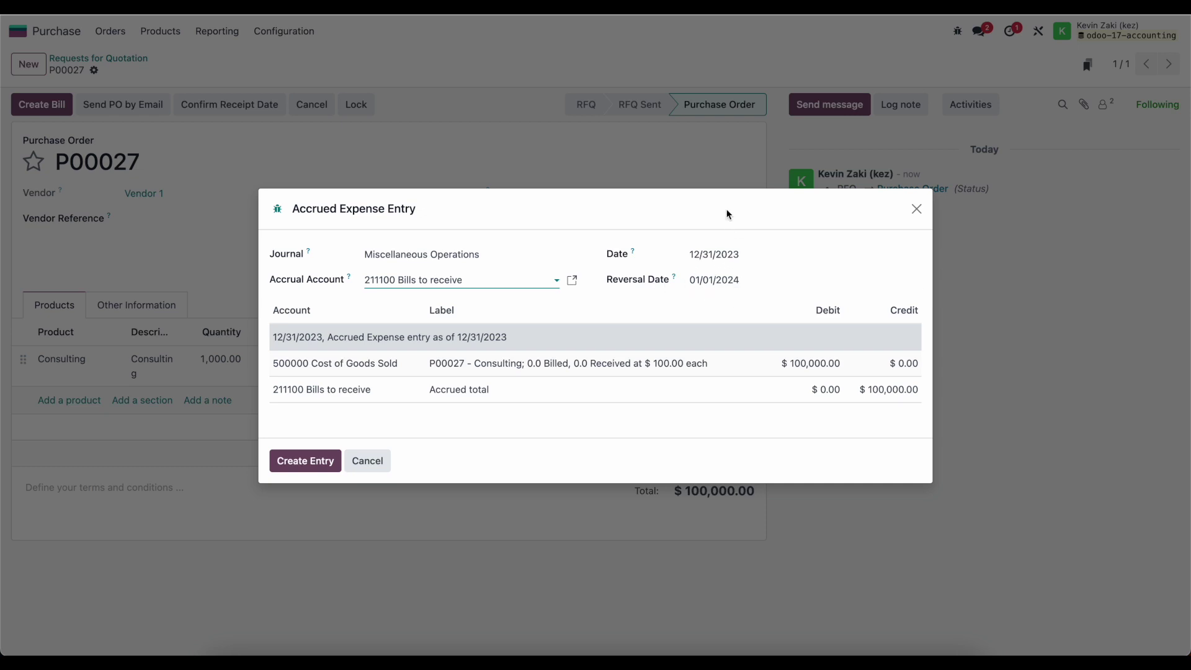
pyautogui.moveTo(725, 205); pyautogui.dragTo(723, 56)
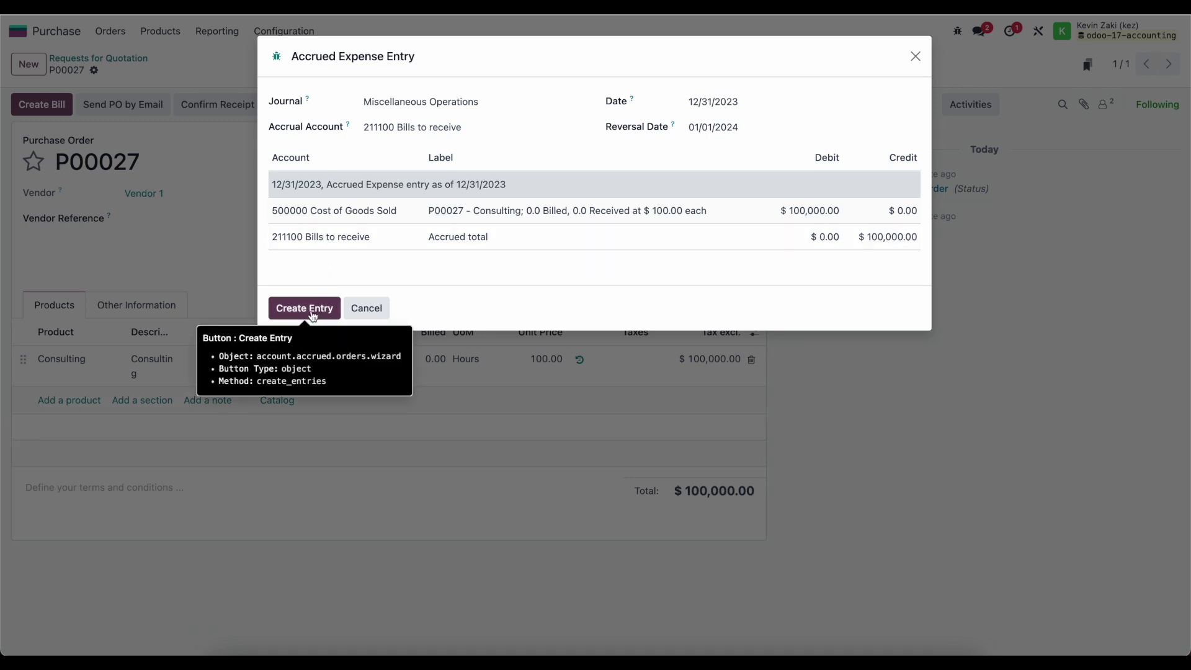
# Verify the 12/31/2023 date, create the accrual entry, and open reversal MISC/2024/01/0012
pyautogui.click(708, 101)
pyautogui.click(706, 79)
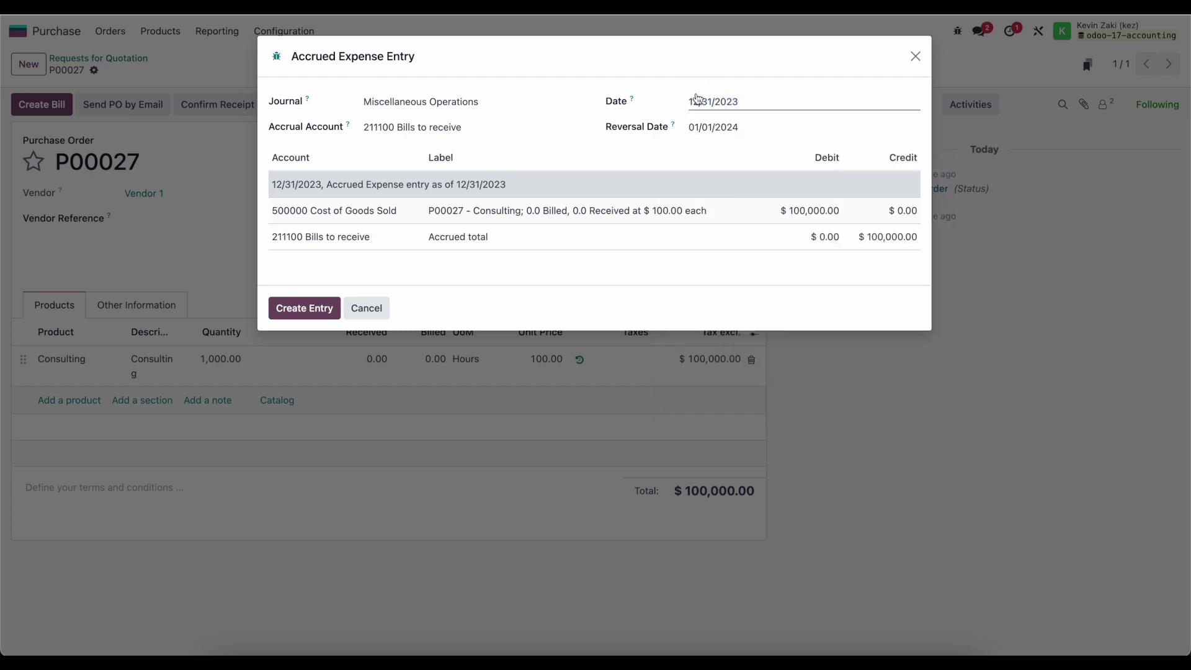
pyautogui.click(292, 310)
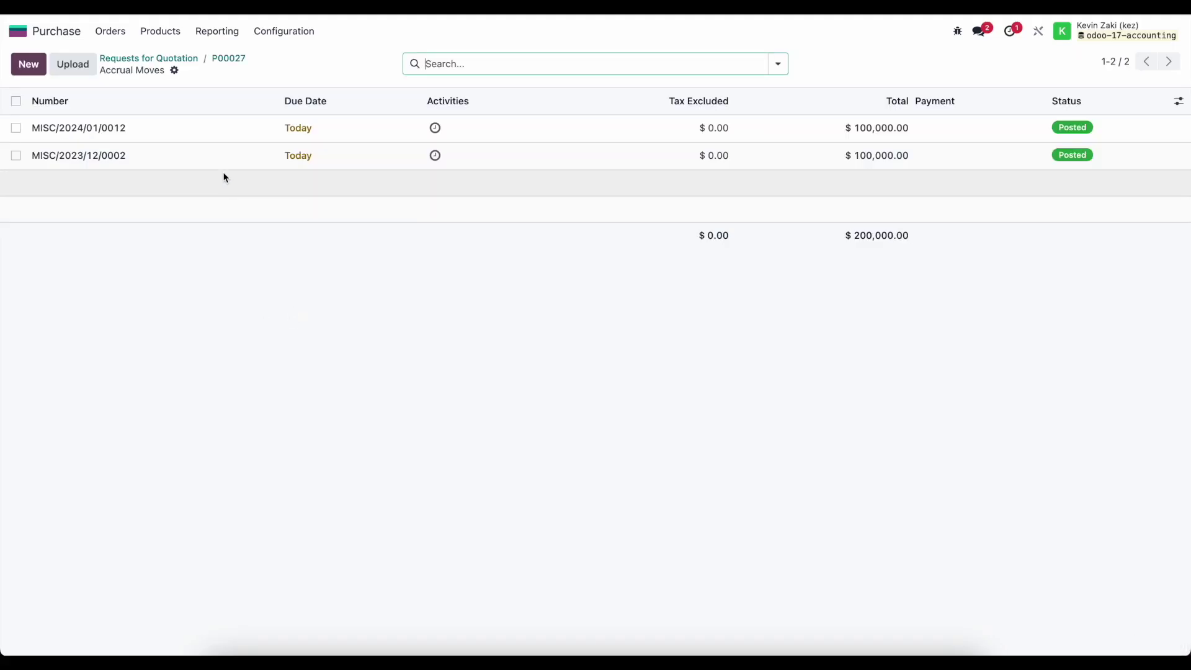
pyautogui.click(161, 139)
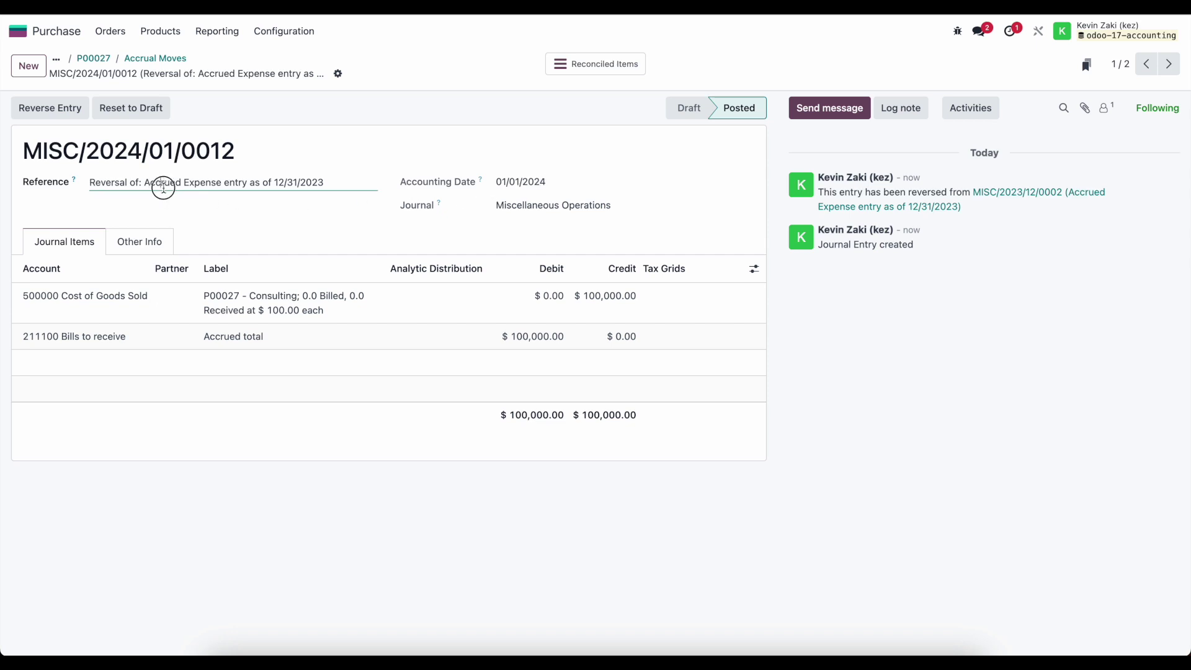
# Compare reversal MISC/2024/01/0012 with the 12/31/2023 entry, then return to the Accrual Moves list
pyautogui.moveTo(162, 186); pyautogui.dragTo(303, 192)
pyautogui.click(1170, 64)
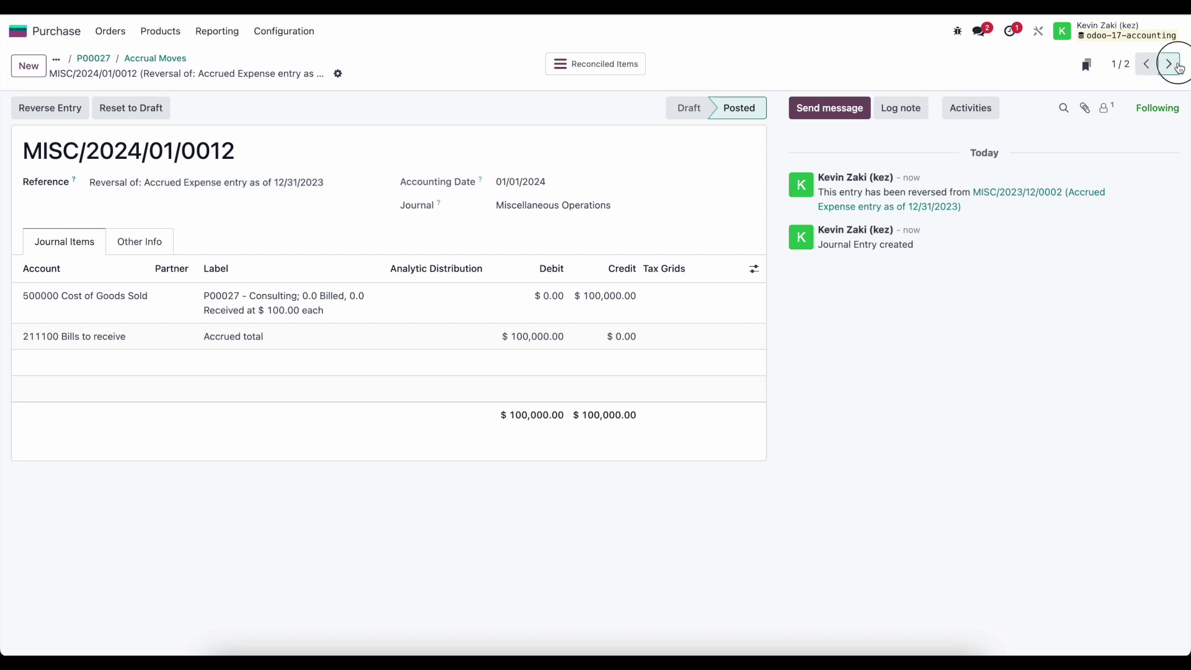
pyautogui.moveTo(548, 183); pyautogui.dragTo(496, 185)
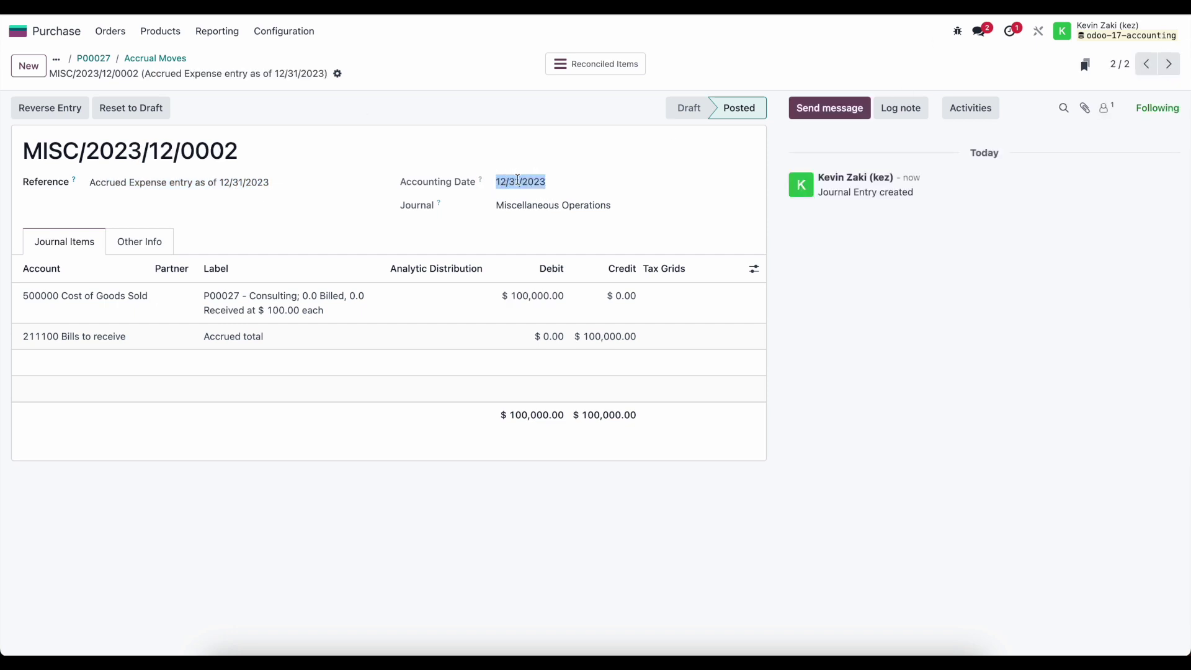
pyautogui.click(1146, 64)
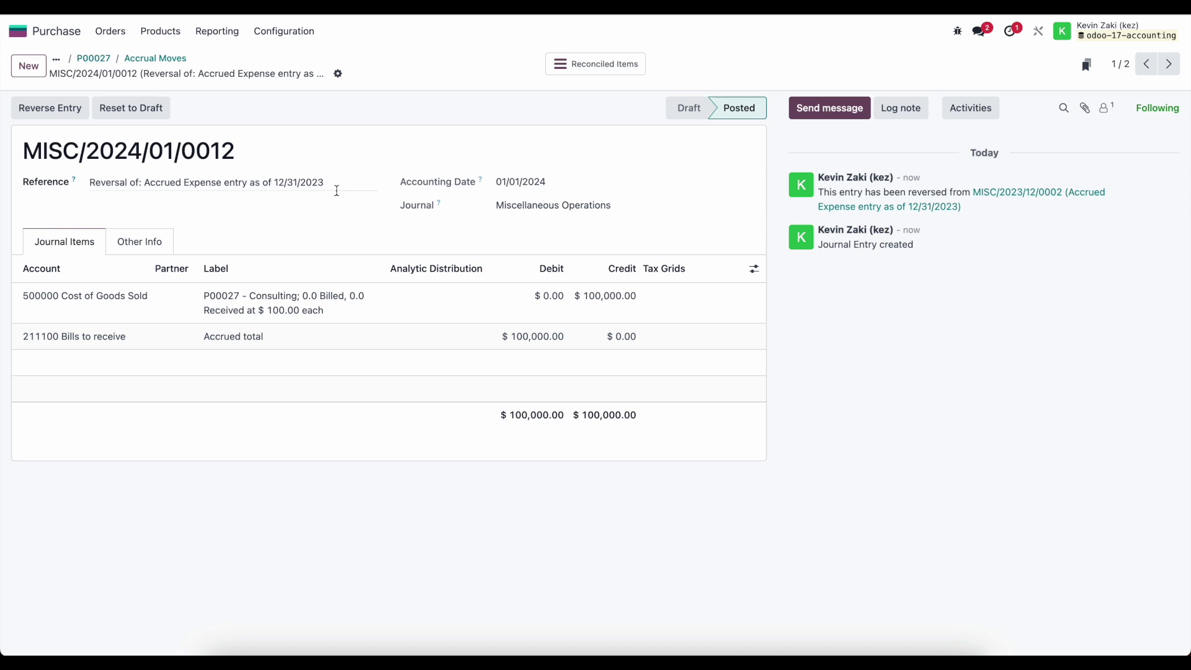
pyautogui.click(159, 57)
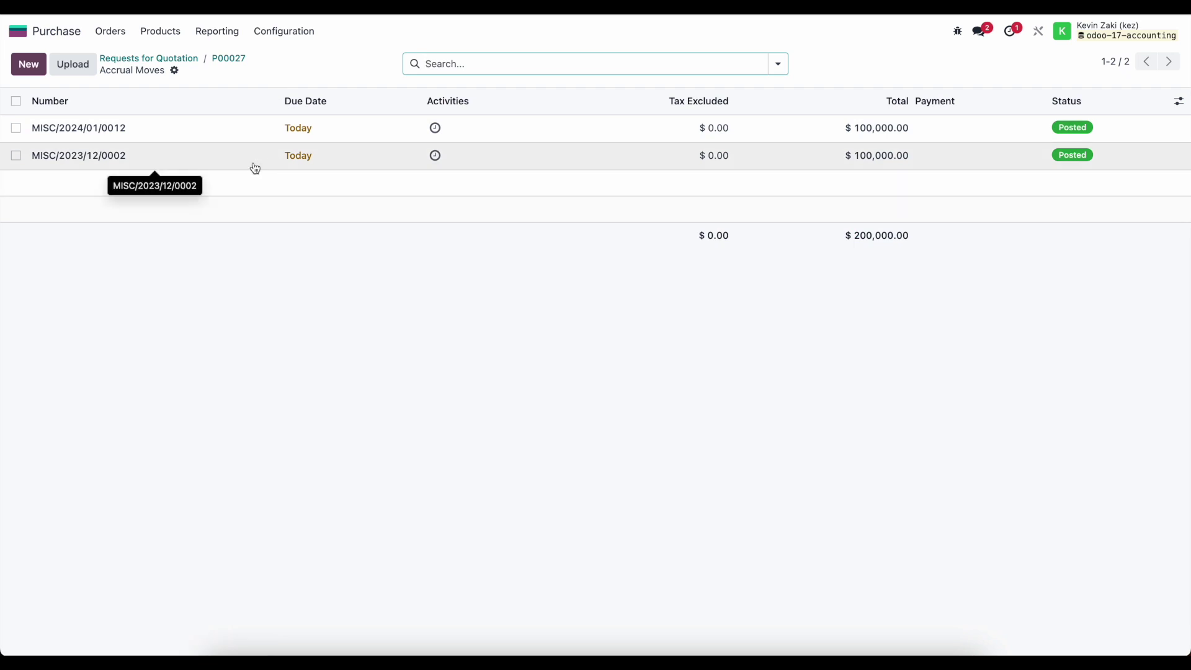
# Go back to P00027 and close its Actions menu without choosing anything
pyautogui.click(229, 58)
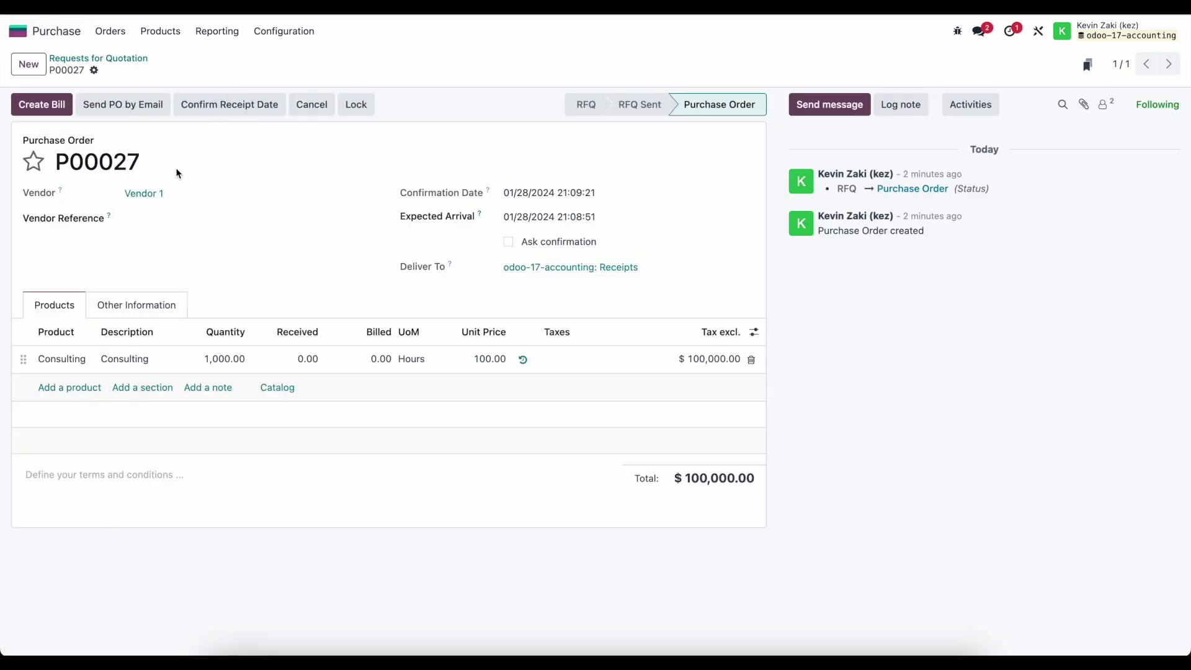
pyautogui.click(94, 71)
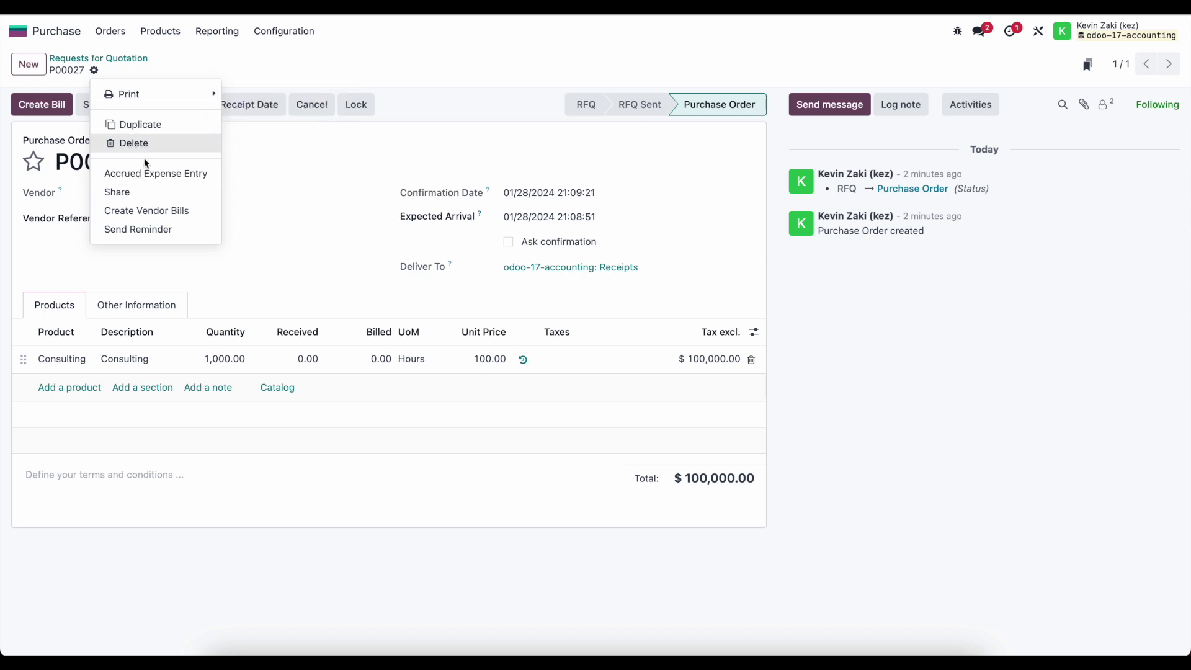
pyautogui.click(267, 155)
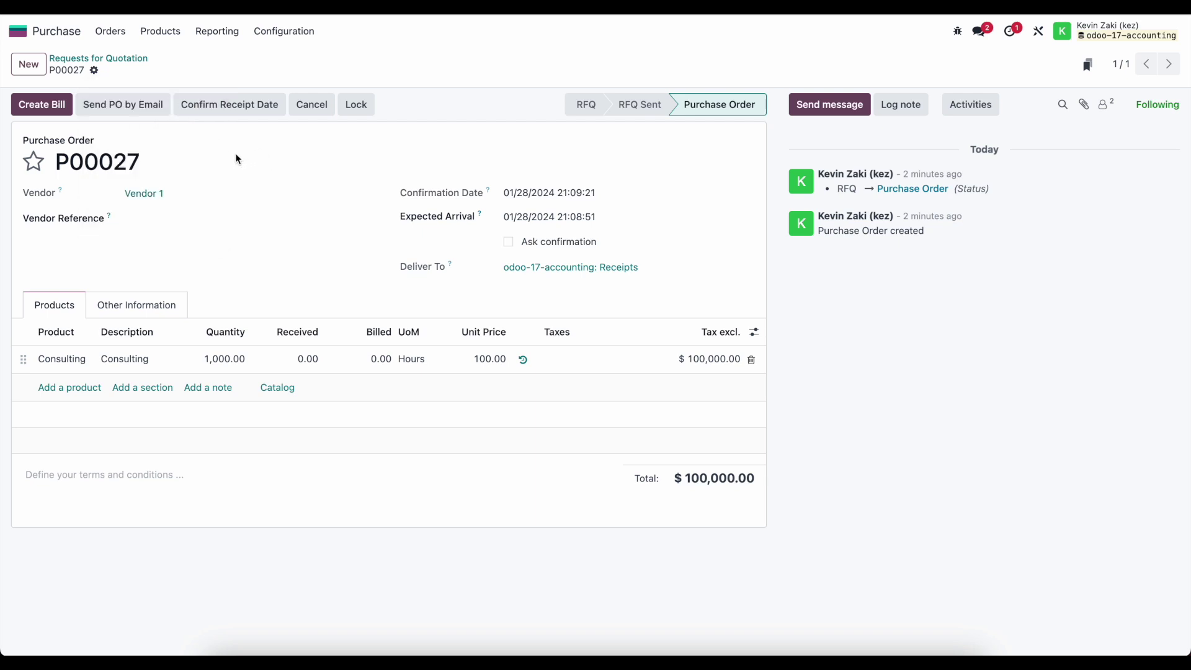